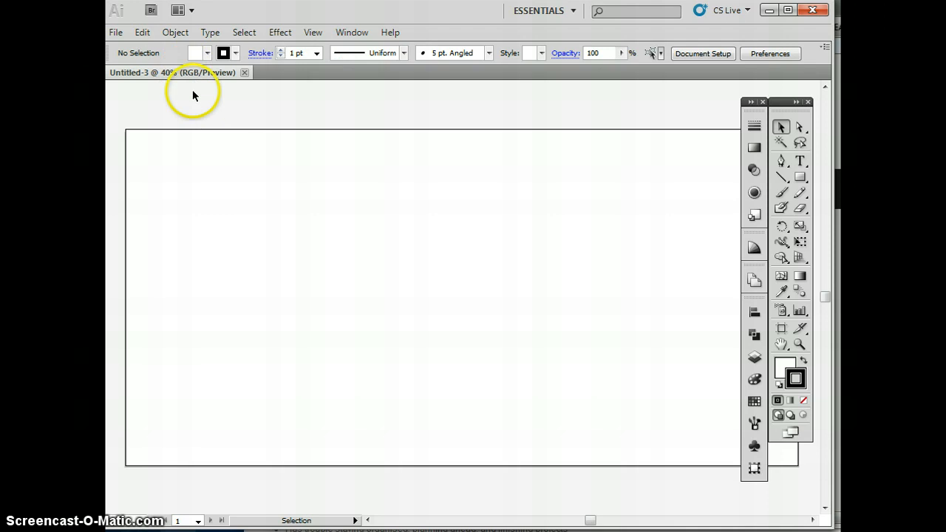
Step: Set the document color mode to RGB Color
{"action": "left_click", "coordinate": [116, 32]}
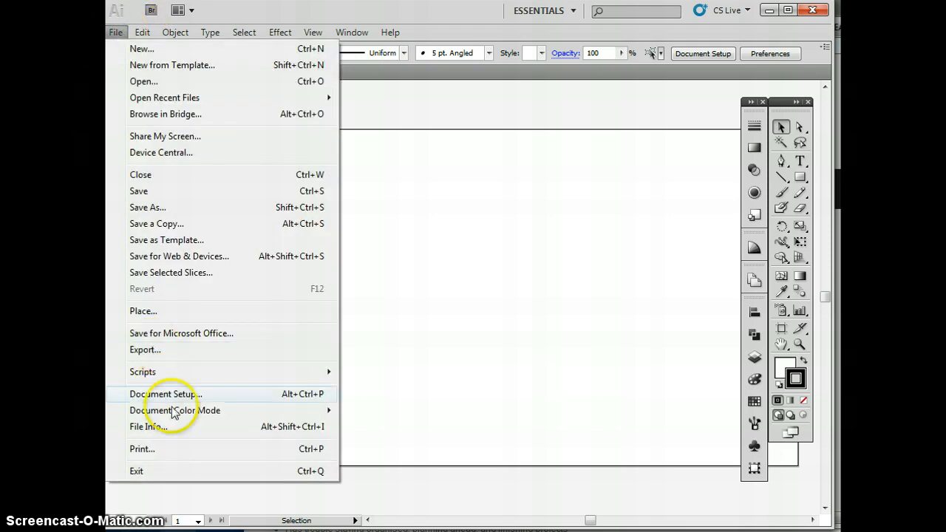
{"action": "mouse_move", "coordinate": [176, 414]}
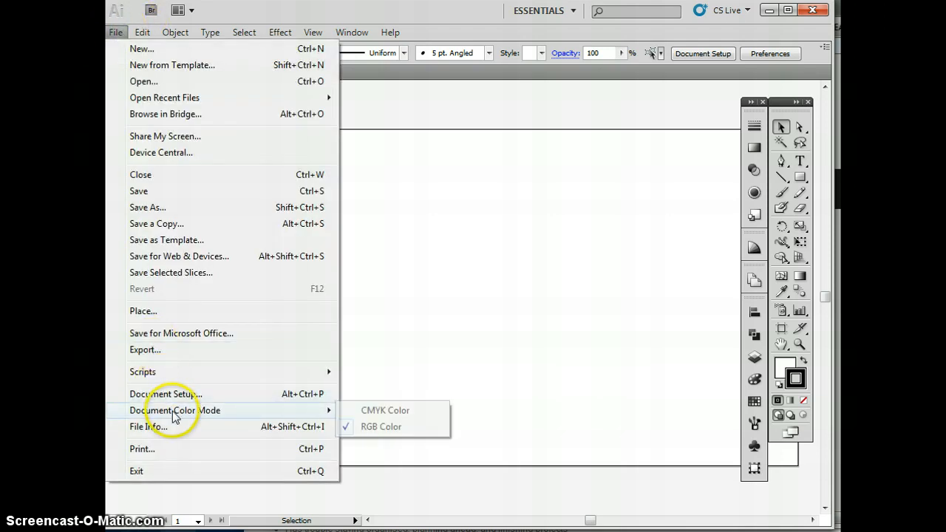
{"action": "left_click", "coordinate": [365, 428]}
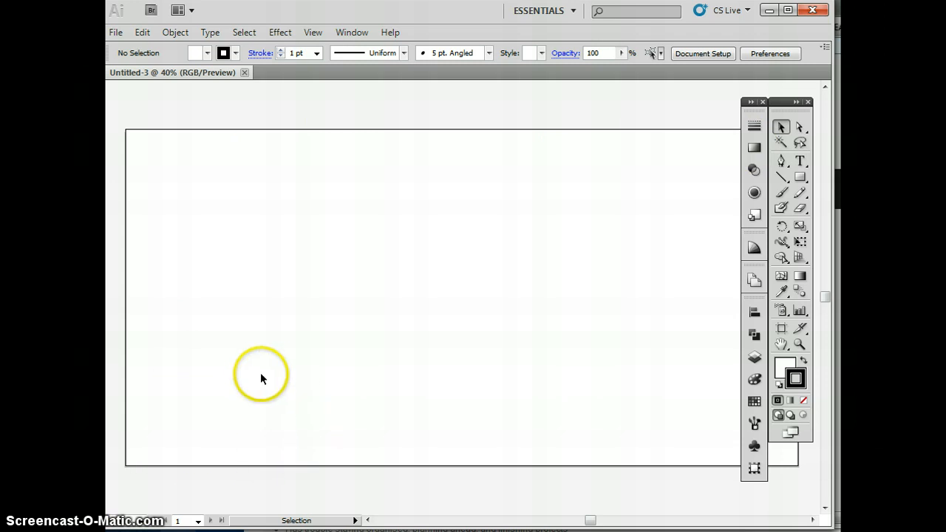
Step: Review the artboard's width and height in its options, then return to the Selection tool
{"action": "left_click", "coordinate": [782, 329]}
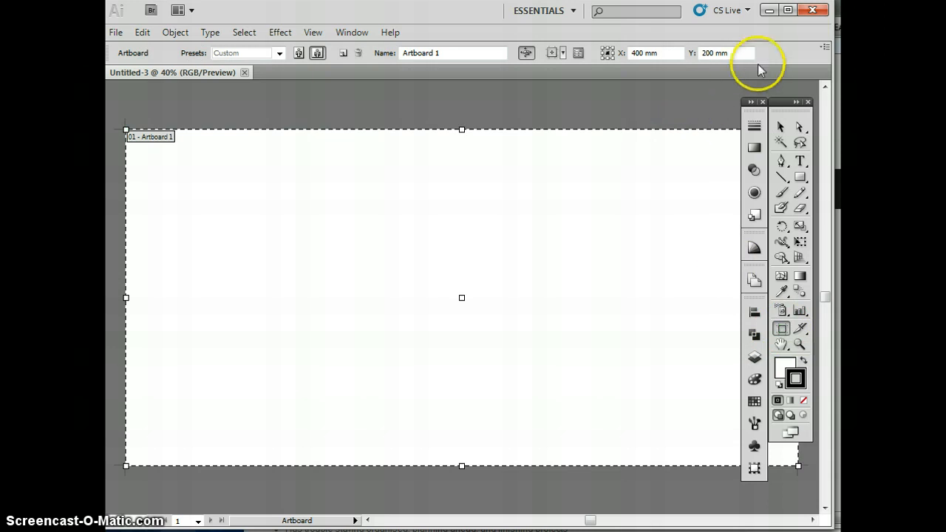
{"action": "left_click", "coordinate": [577, 53]}
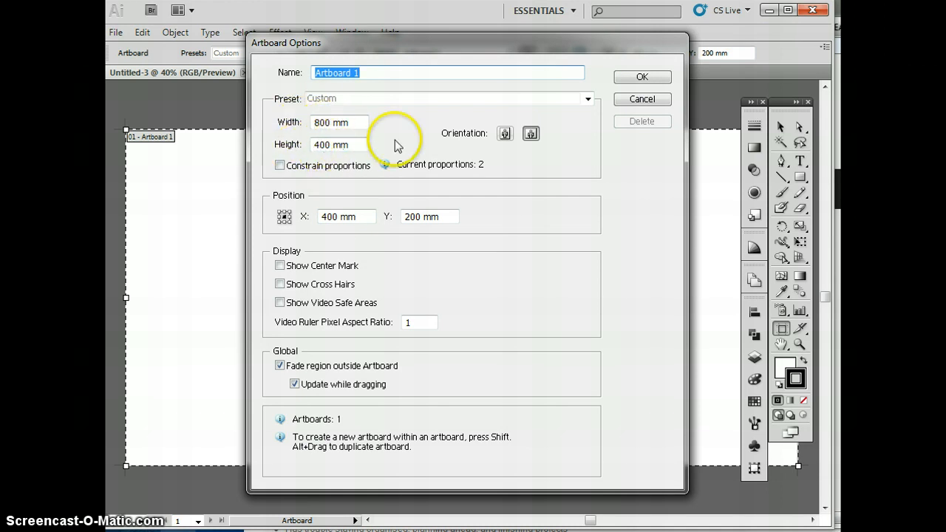
{"action": "left_click", "coordinate": [642, 78]}
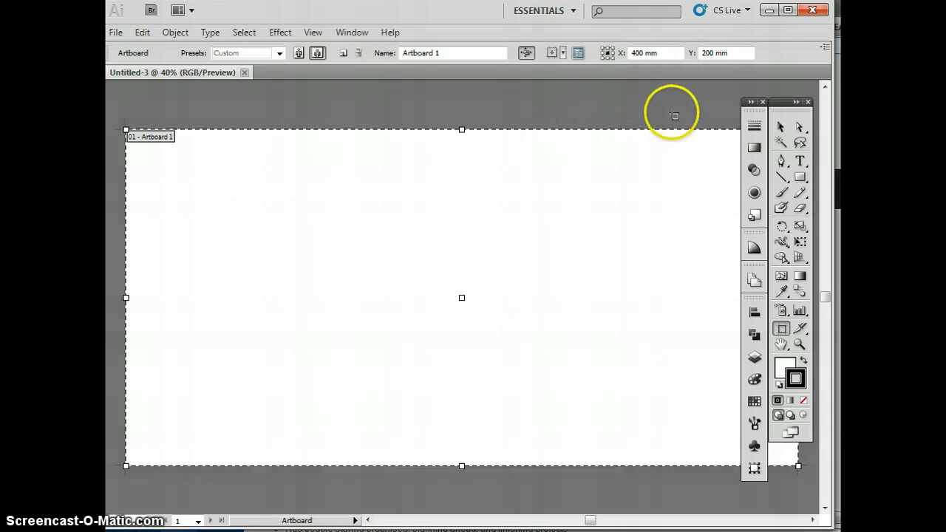
{"action": "left_click", "coordinate": [780, 127]}
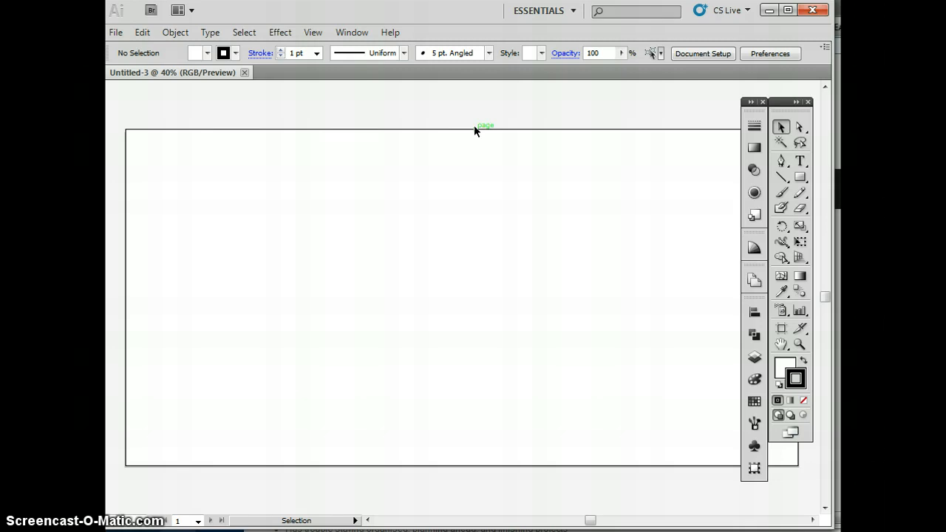
Step: Draw a vertical rectangle about 87 × 250 mm and a horizontal rectangle about 297 × 80 mm crossing over it
{"action": "left_click", "coordinate": [801, 178]}
{"action": "mouse_move", "coordinate": [304, 181]}
{"action": "left_mouse_down"}
{"action": "mouse_move", "coordinate": [343, 374]}
{"action": "mouse_move", "coordinate": [377, 390]}
{"action": "left_mouse_up"}
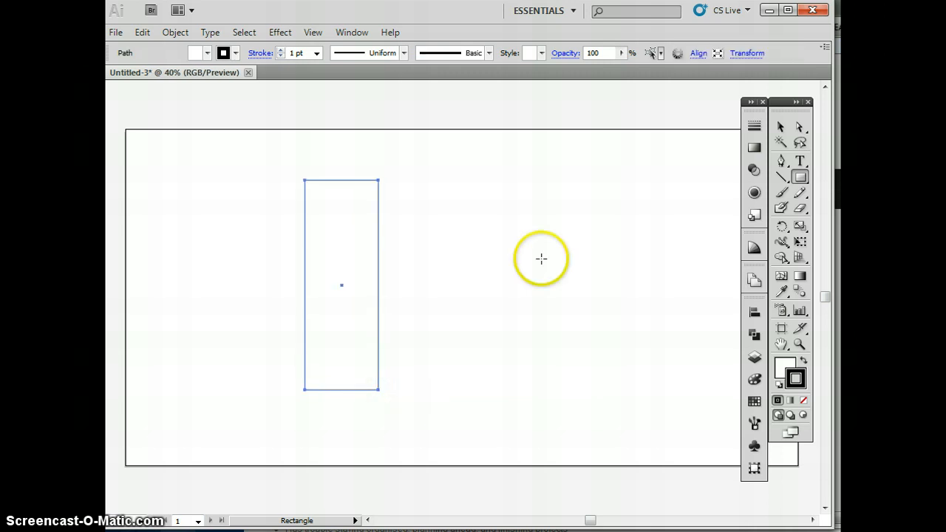
{"action": "mouse_move", "coordinate": [216, 244]}
{"action": "left_mouse_down"}
{"action": "mouse_move", "coordinate": [425, 281]}
{"action": "mouse_move", "coordinate": [475, 313]}
{"action": "mouse_move", "coordinate": [467, 311]}
{"action": "left_mouse_up"}
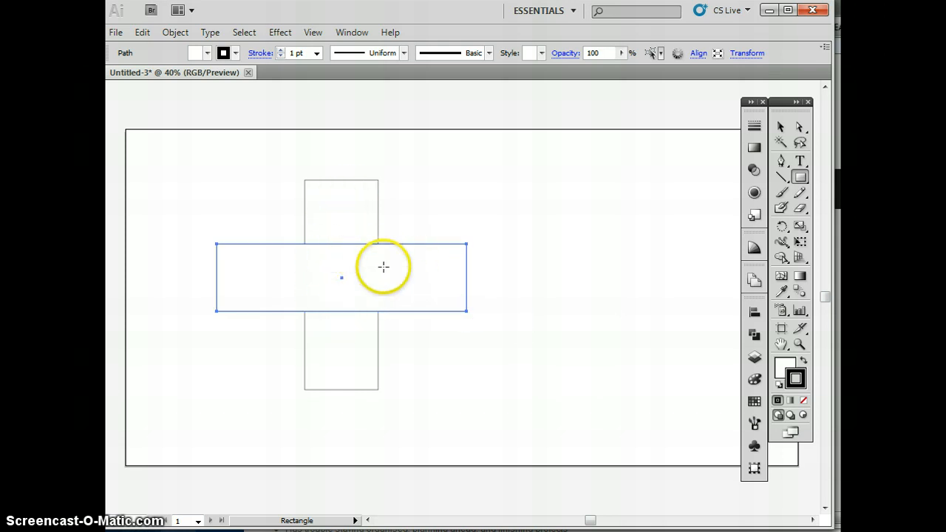
{"action": "left_click", "coordinate": [781, 127]}
{"action": "left_click", "coordinate": [567, 270]}
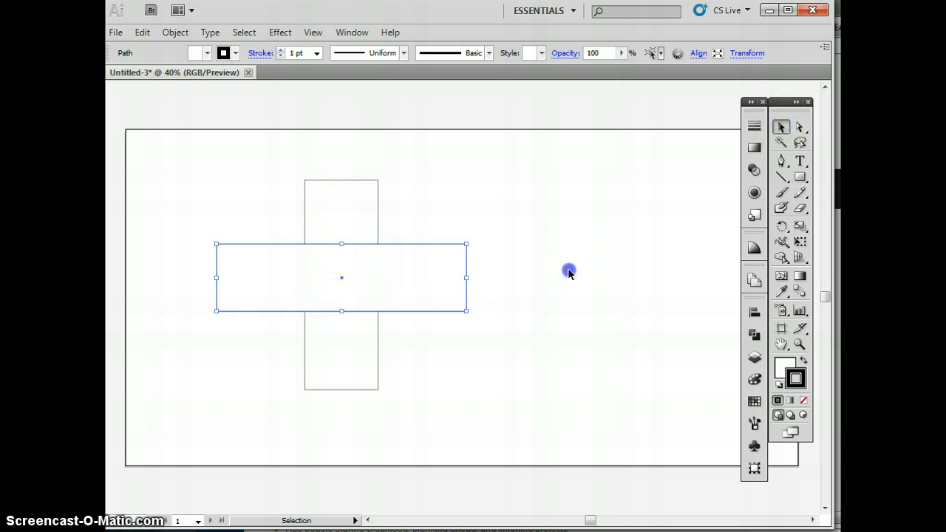
Step: Set the vertical rectangle's width to 80 mm and its height to 250 mm
{"action": "left_click", "coordinate": [379, 205]}
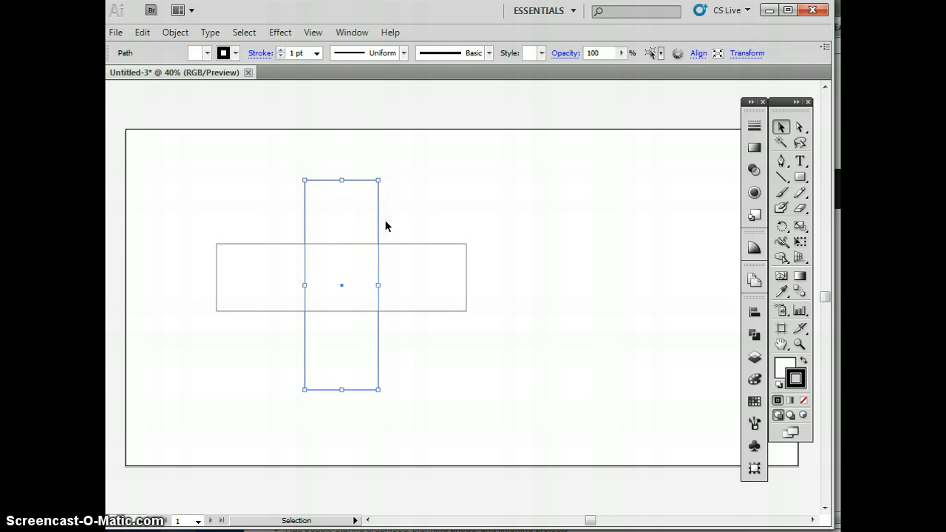
{"action": "left_click", "coordinate": [566, 154]}
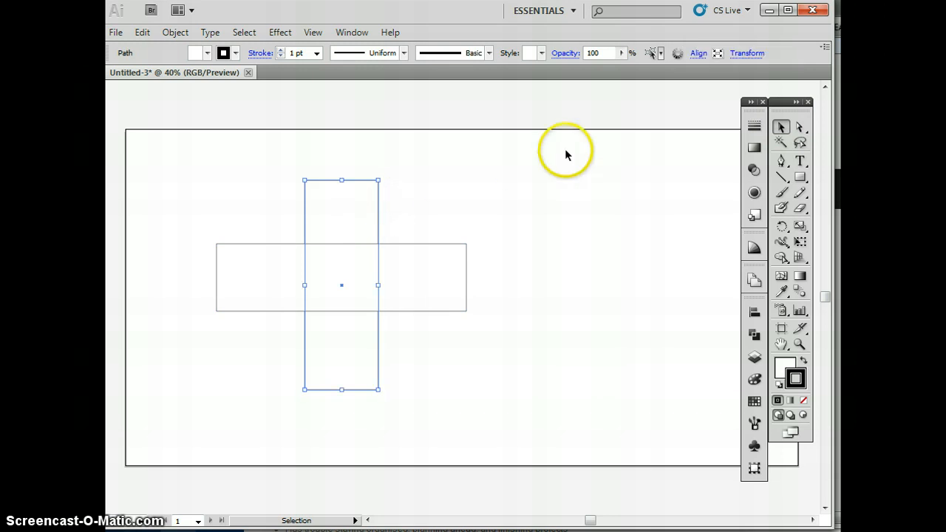
{"action": "left_click", "coordinate": [742, 55]}
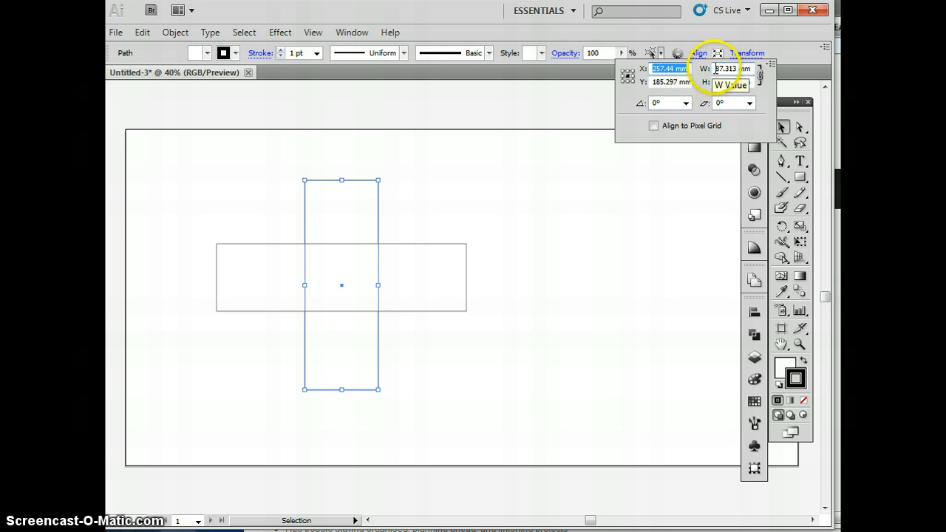
{"action": "left_click_drag", "start_coordinate": [715, 69], "coordinate": [731, 70]}
{"action": "type", "text": "8"}
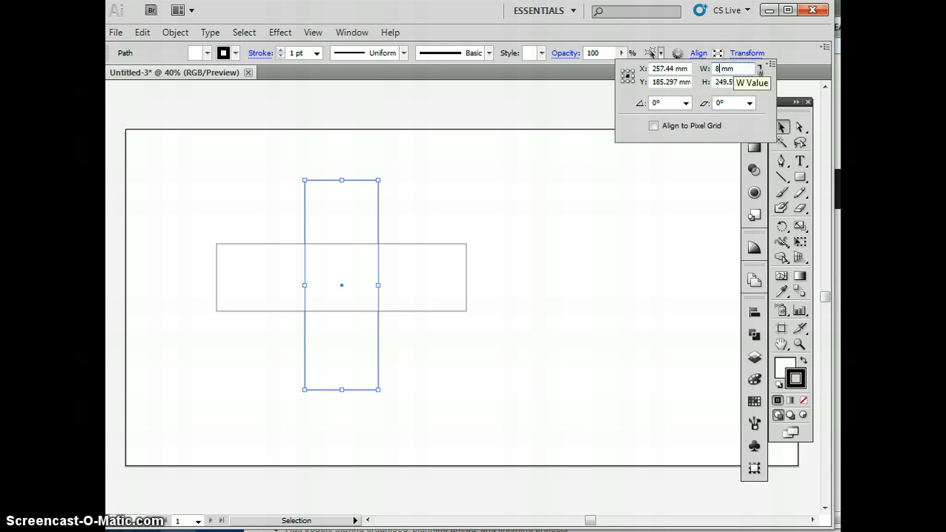
{"action": "type", "text": "0"}
{"action": "mouse_move", "coordinate": [717, 84]}
{"action": "left_mouse_down"}
{"action": "mouse_move", "coordinate": [740, 81]}
{"action": "mouse_move", "coordinate": [732, 83]}
{"action": "left_mouse_up"}
{"action": "type", "text": "2"}
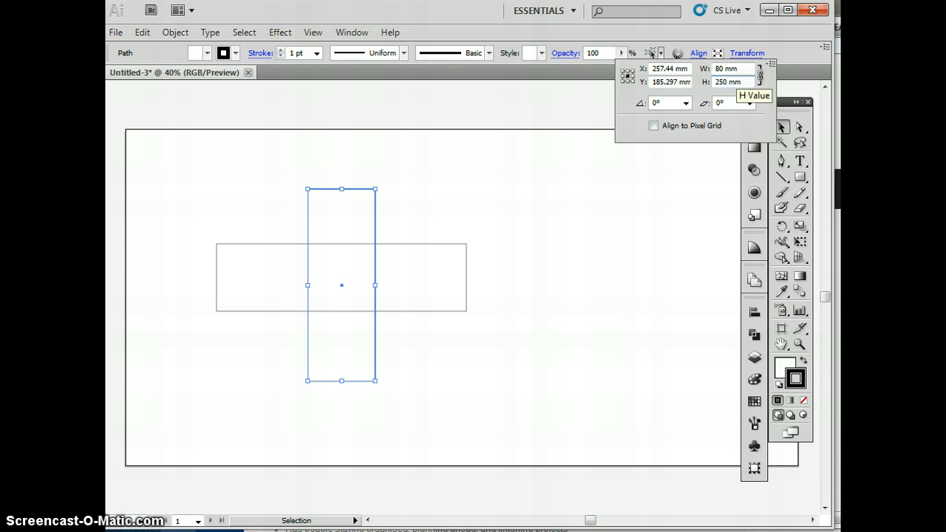
{"action": "type", "text": "50"}
{"action": "key", "text": "Return"}
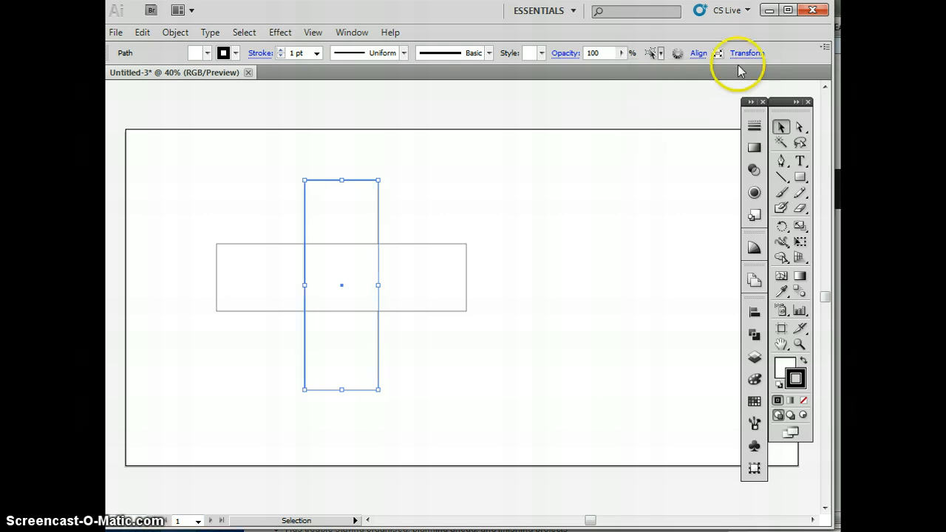
Step: Unlink the vertical rectangle's width and height proportions and set only its width to 80 mm
{"action": "left_click", "coordinate": [743, 54]}
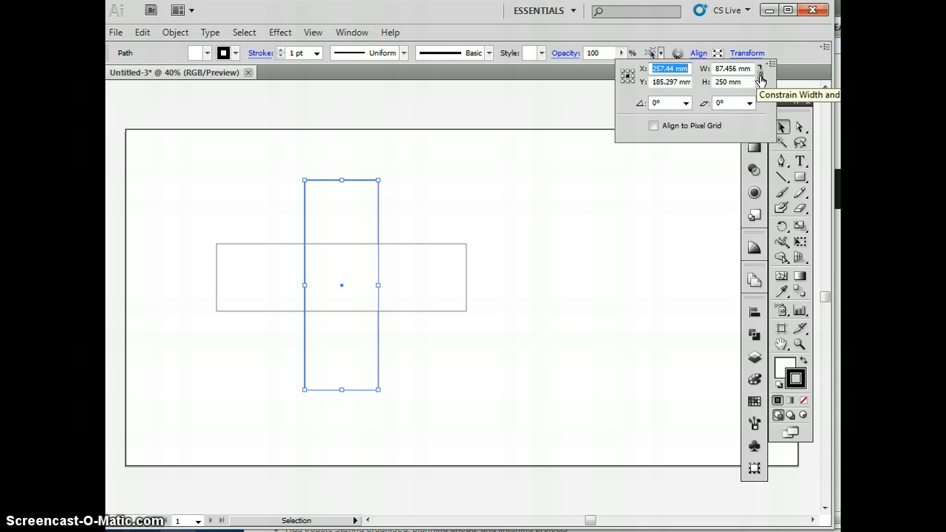
{"action": "left_click", "coordinate": [760, 80]}
{"action": "left_click", "coordinate": [761, 80]}
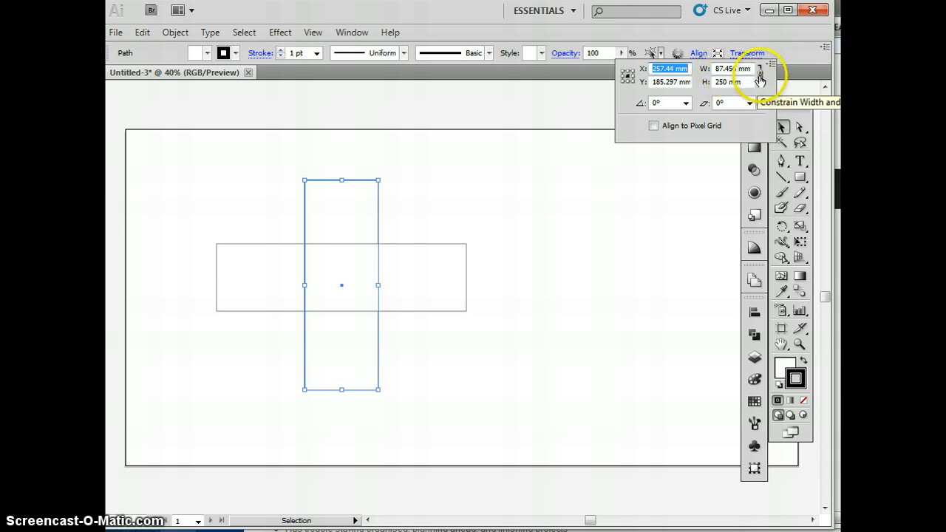
{"action": "key", "text": "Tab"}
{"action": "key", "text": "Tab"}
{"action": "left_click", "coordinate": [760, 81]}
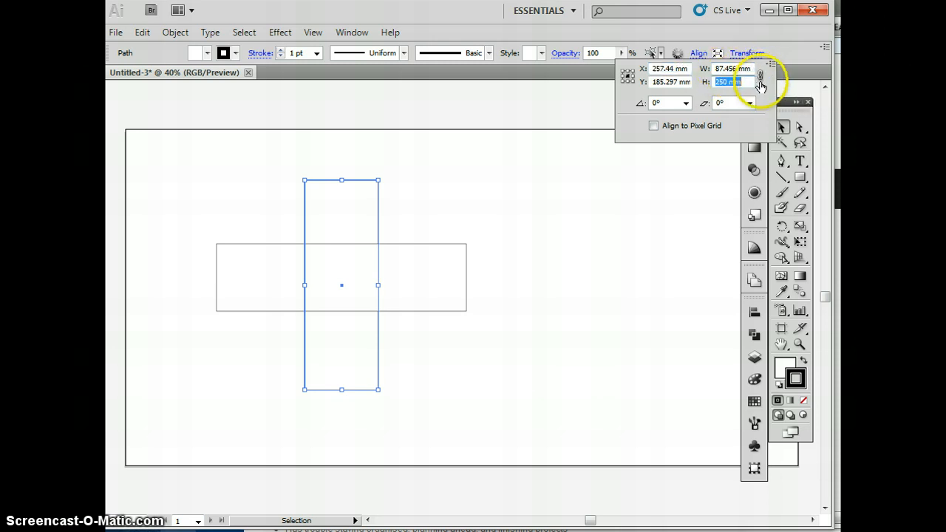
{"action": "double_click", "coordinate": [732, 69]}
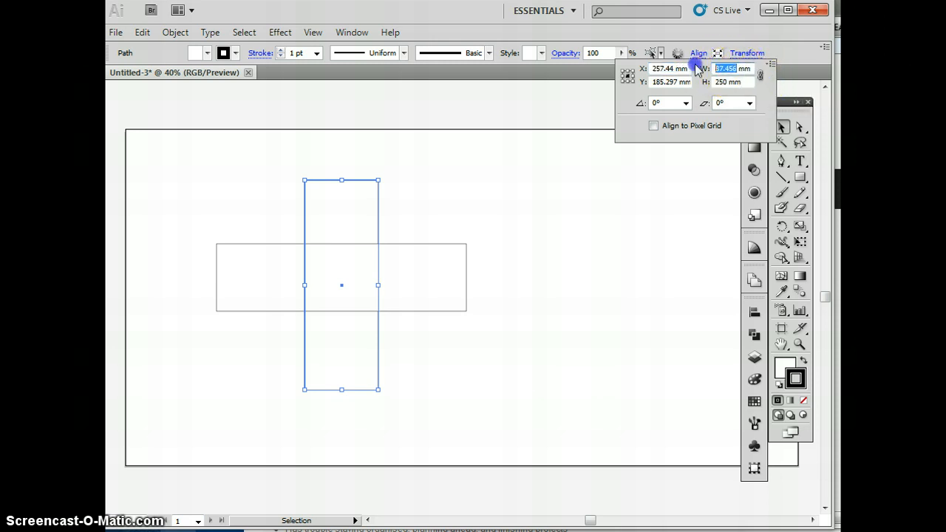
{"action": "type", "text": "80"}
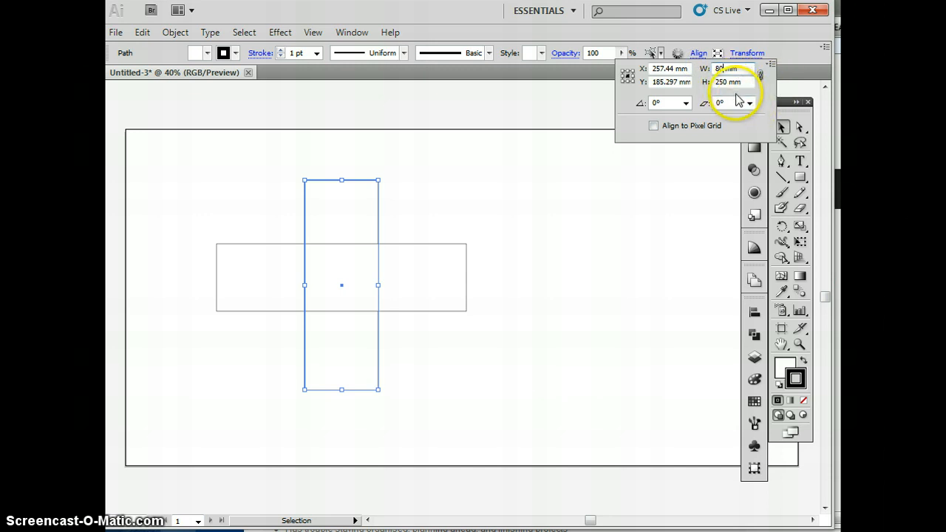
{"action": "key", "text": "Return"}
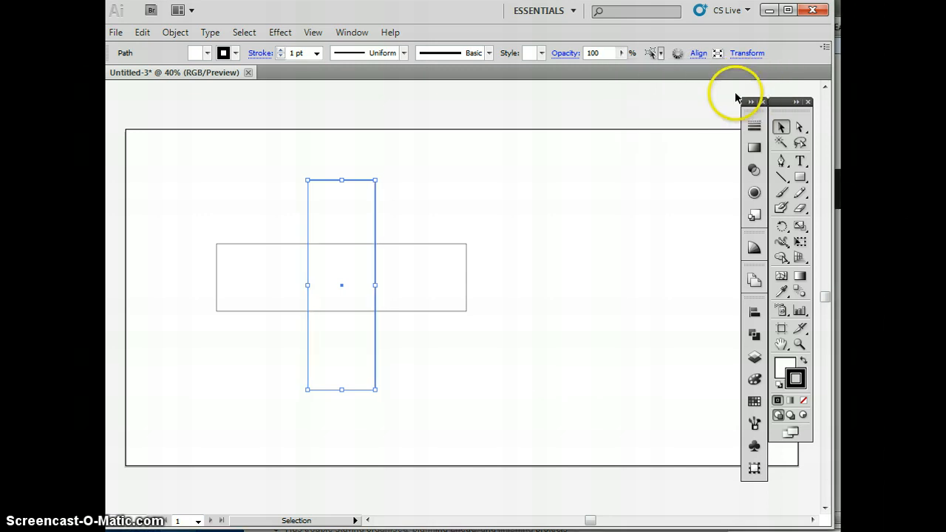
Step: Set the horizontal rectangle's width to 250 mm and its height to 80 mm
{"action": "left_click", "coordinate": [539, 220]}
{"action": "left_click", "coordinate": [442, 245]}
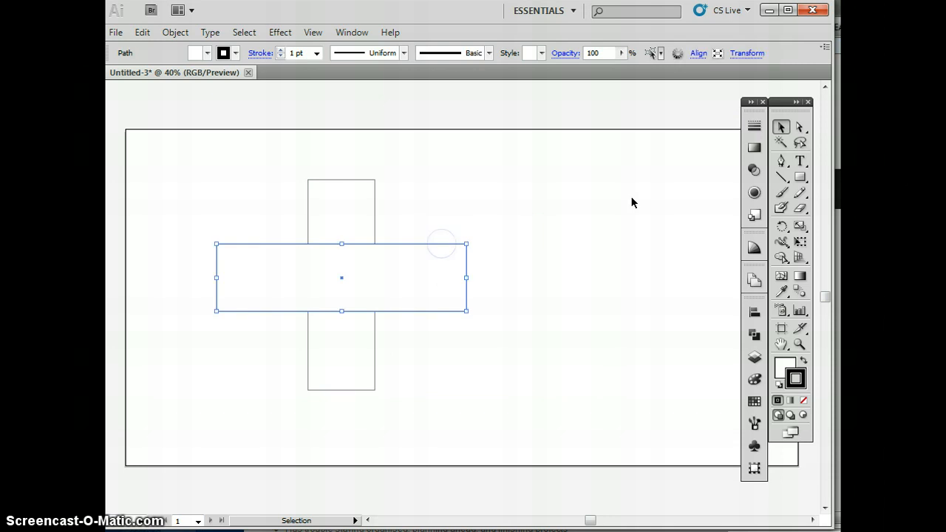
{"action": "left_click", "coordinate": [747, 53]}
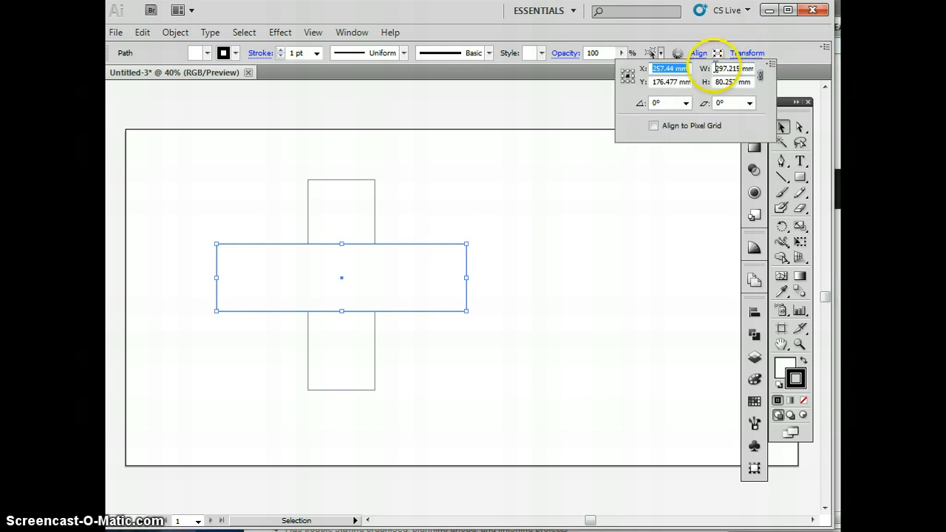
{"action": "left_click_drag", "start_coordinate": [714, 68], "coordinate": [737, 69]}
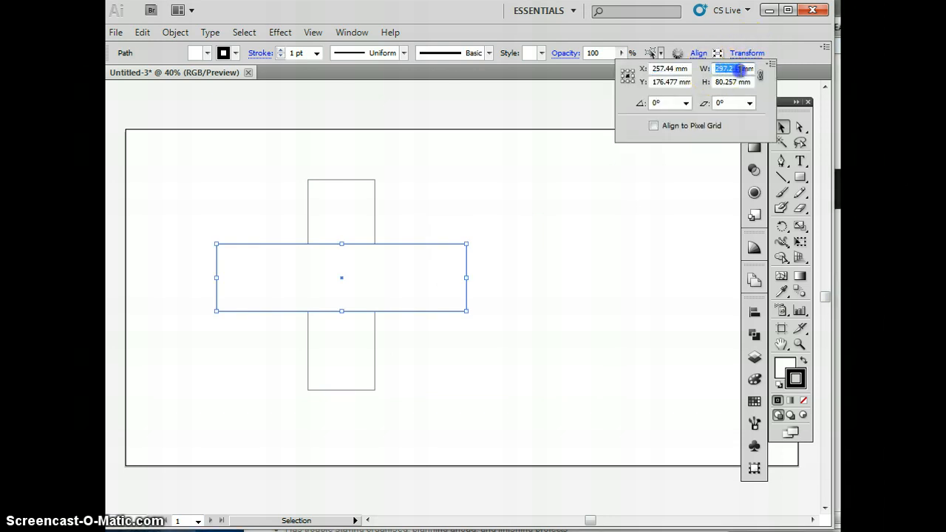
{"action": "type", "text": "250"}
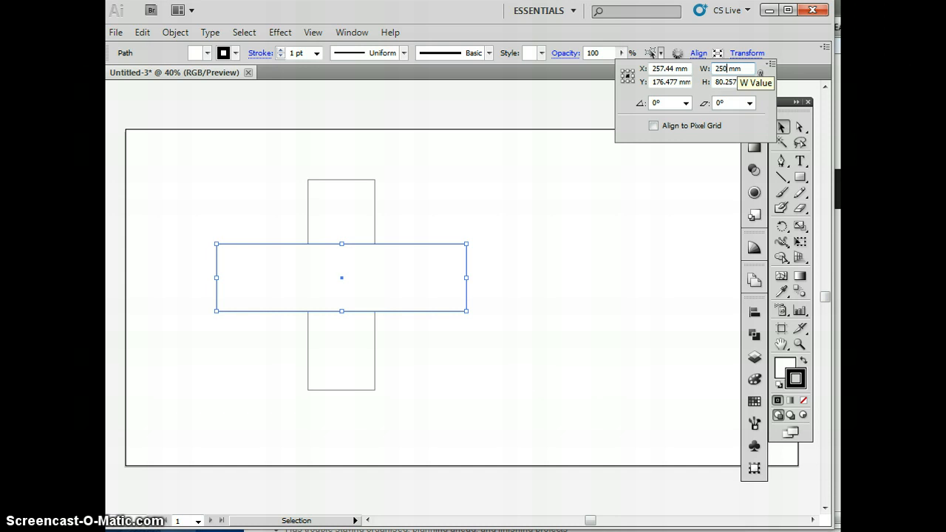
{"action": "left_click", "coordinate": [761, 75]}
{"action": "key", "text": "Tab"}
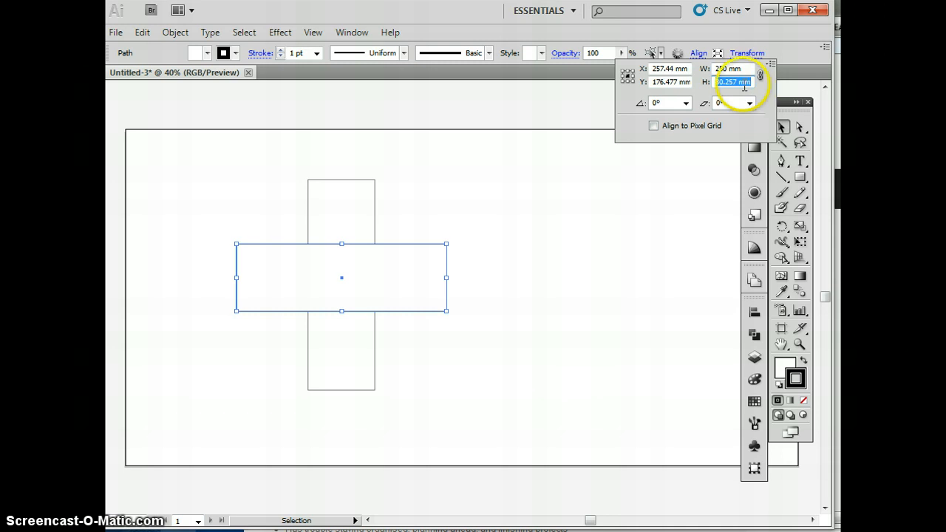
{"action": "left_click_drag", "start_coordinate": [738, 82], "coordinate": [712, 80]}
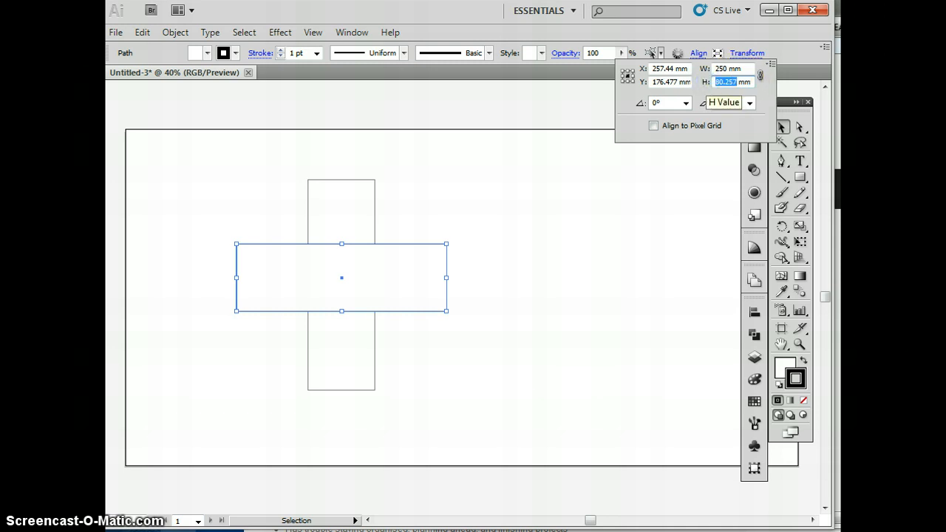
{"action": "key", "text": "Return"}
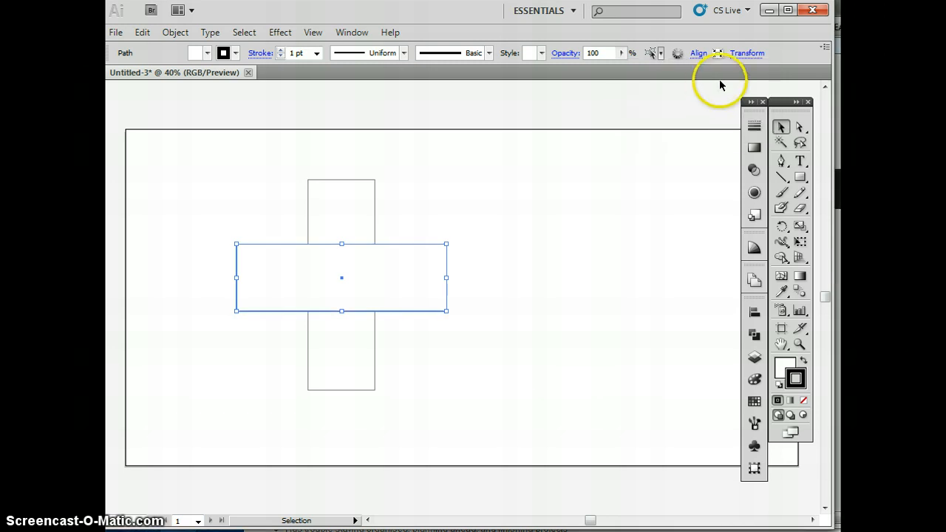
{"action": "left_click", "coordinate": [743, 54]}
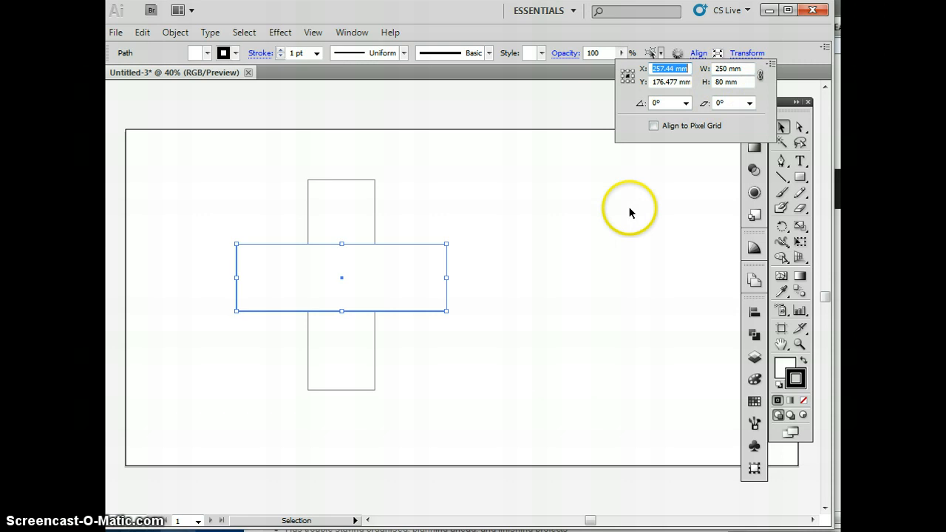
{"action": "left_click", "coordinate": [651, 241]}
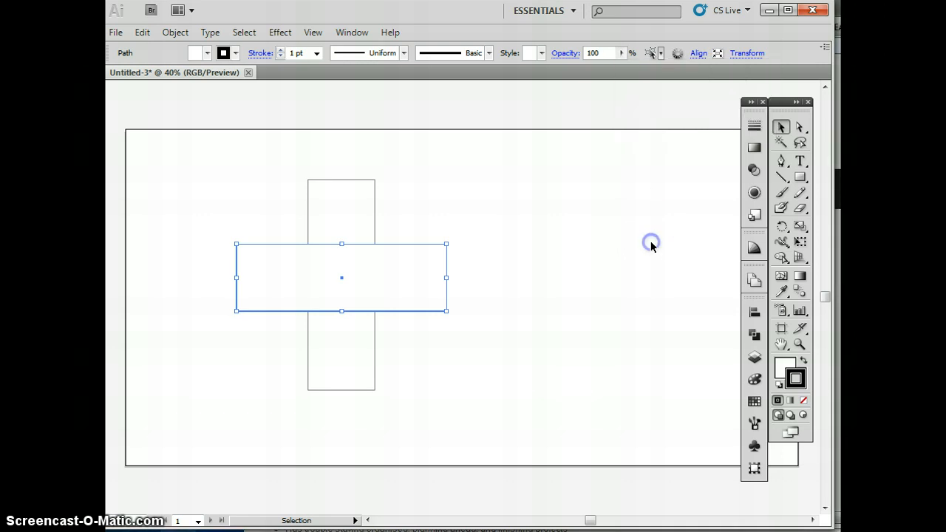
Step: Move the horizontal rectangle slightly right and down so it crosses the vertical rectangle off-centre, and deselect it
{"action": "left_click", "coordinate": [535, 246]}
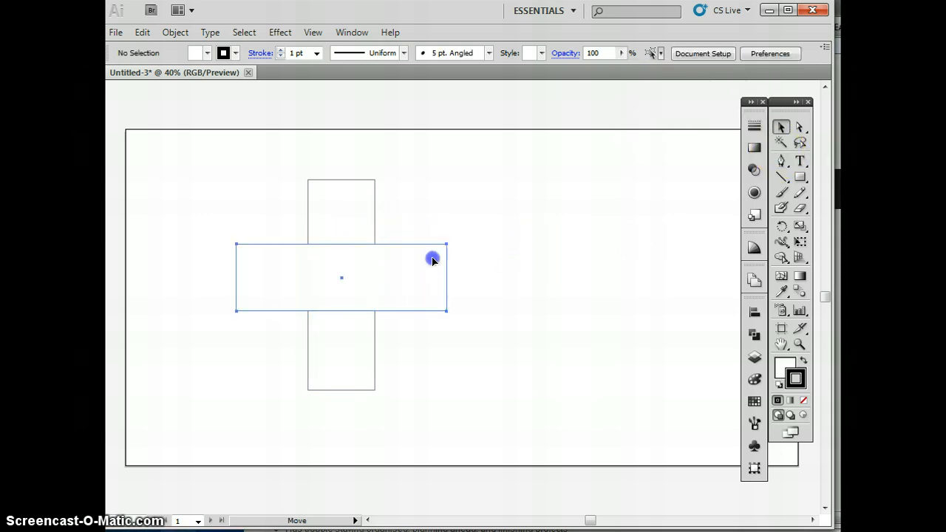
{"action": "left_click_drag", "start_coordinate": [433, 259], "coordinate": [454, 266]}
{"action": "left_click", "coordinate": [551, 319]}
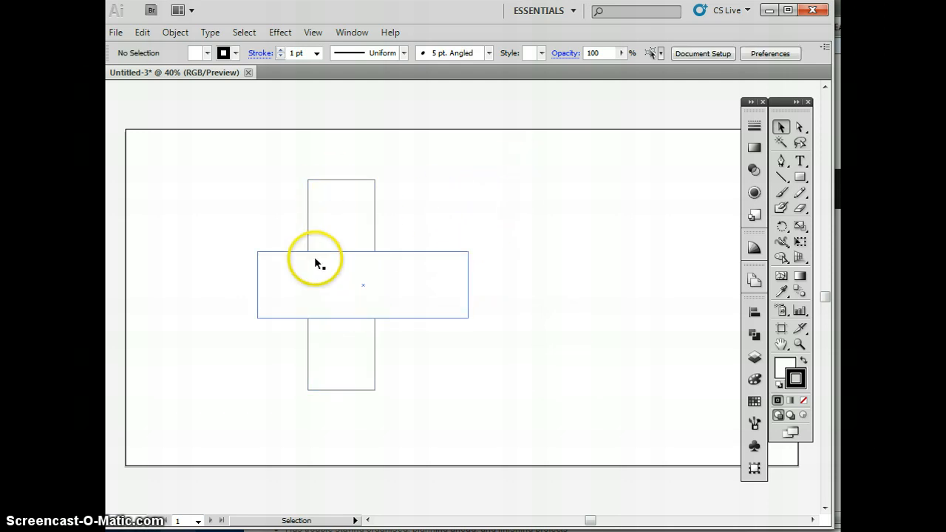
Step: Select both rectangles, align their centres horizontally and vertically to form a symmetrical cross, and deselect them
{"action": "left_click_drag", "start_coordinate": [234, 170], "coordinate": [520, 416]}
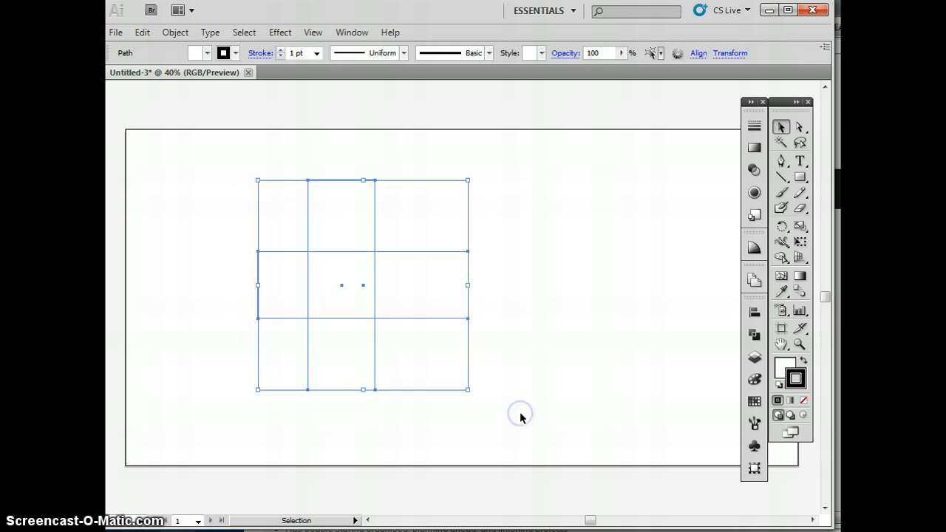
{"action": "left_click", "coordinate": [697, 55]}
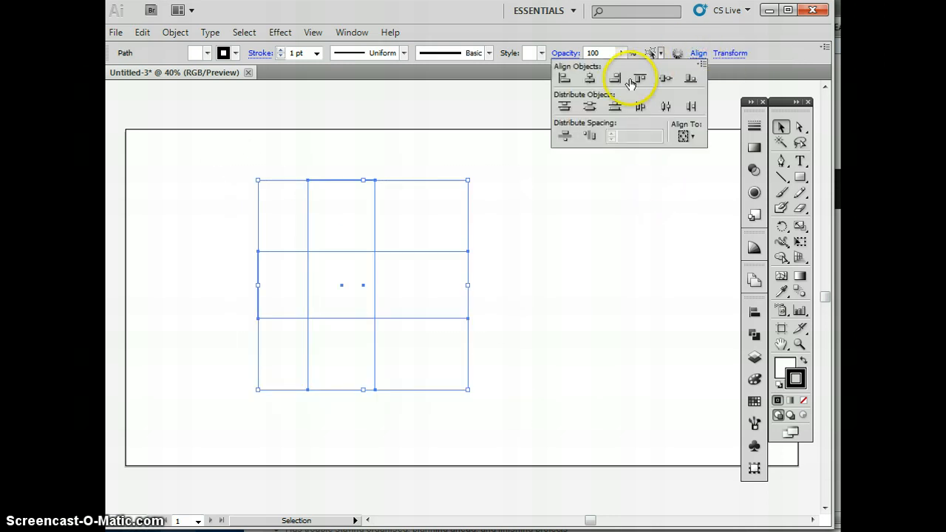
{"action": "left_click", "coordinate": [589, 78]}
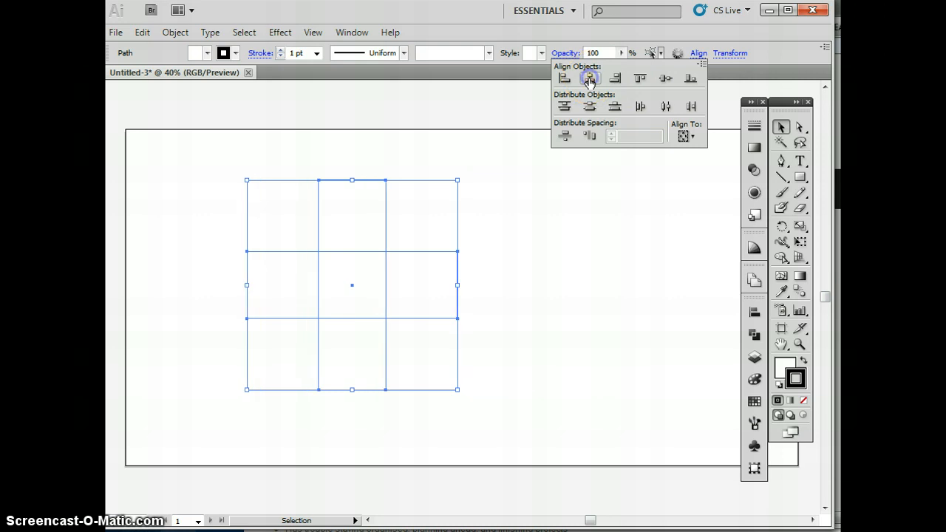
{"action": "left_click", "coordinate": [666, 79]}
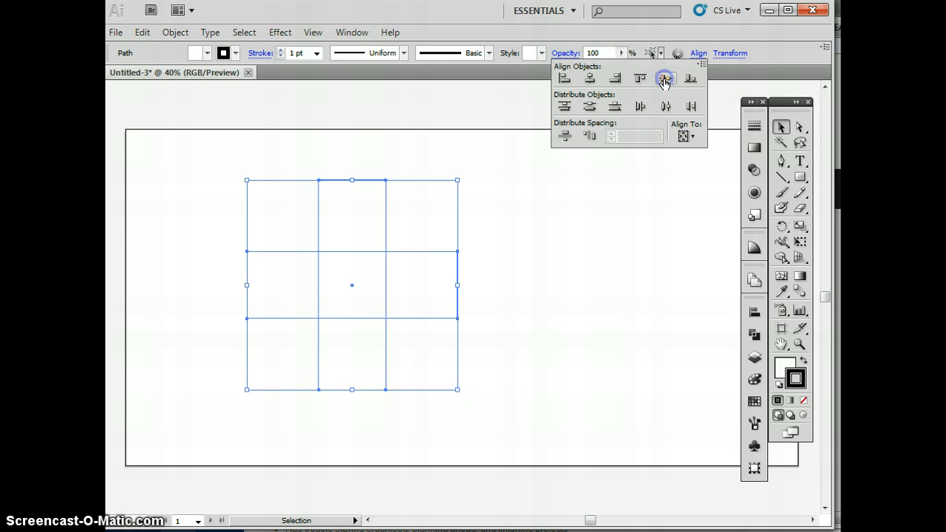
{"action": "left_click", "coordinate": [589, 78]}
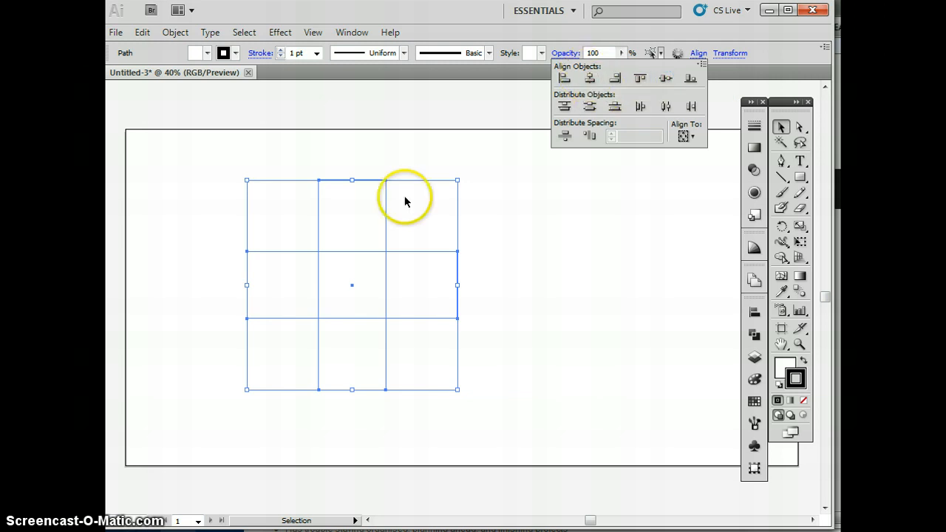
{"action": "left_click", "coordinate": [499, 286]}
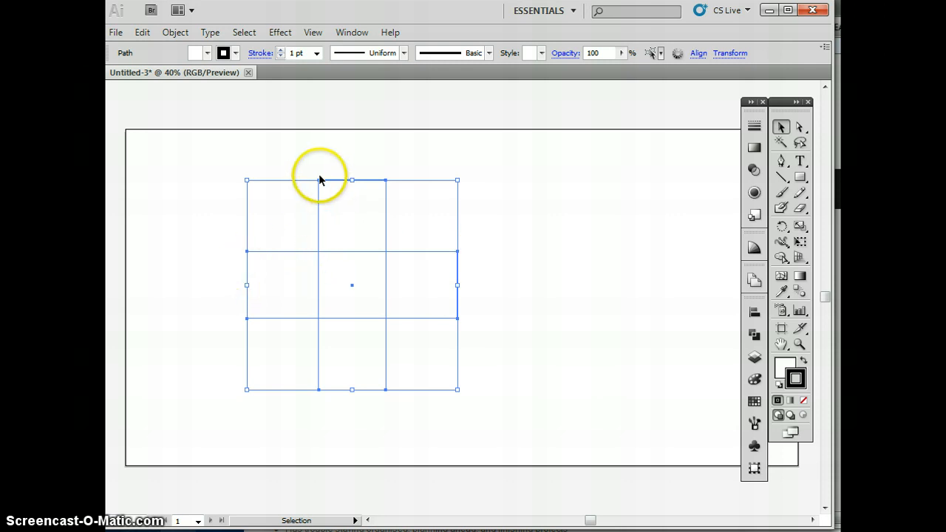
{"action": "left_click", "coordinate": [488, 251]}
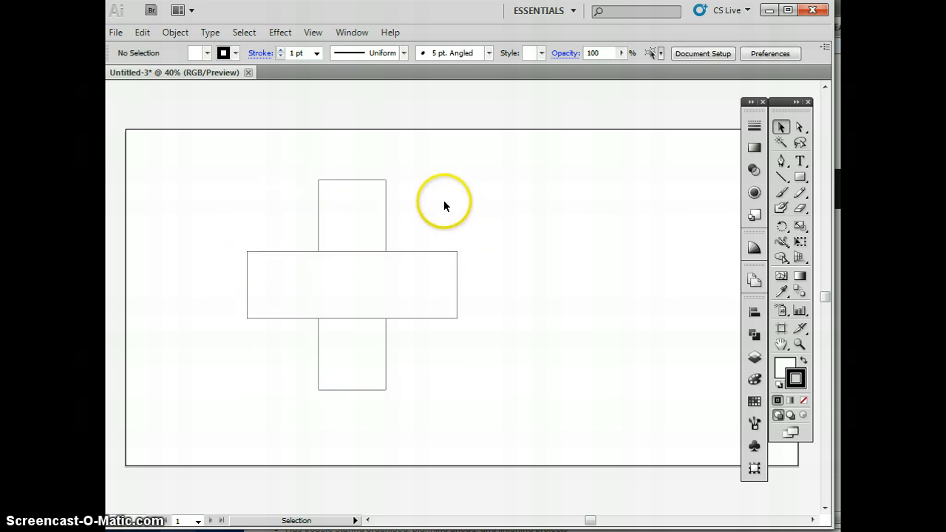
{"action": "left_click_drag", "start_coordinate": [442, 213], "coordinate": [338, 334]}
{"action": "left_click", "coordinate": [501, 386]}
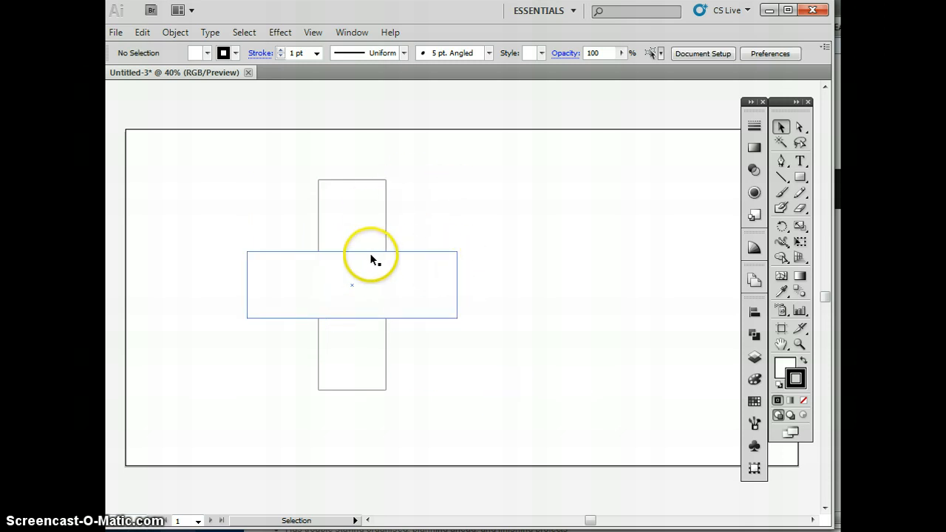
{"action": "left_click_drag", "start_coordinate": [438, 219], "coordinate": [334, 342]}
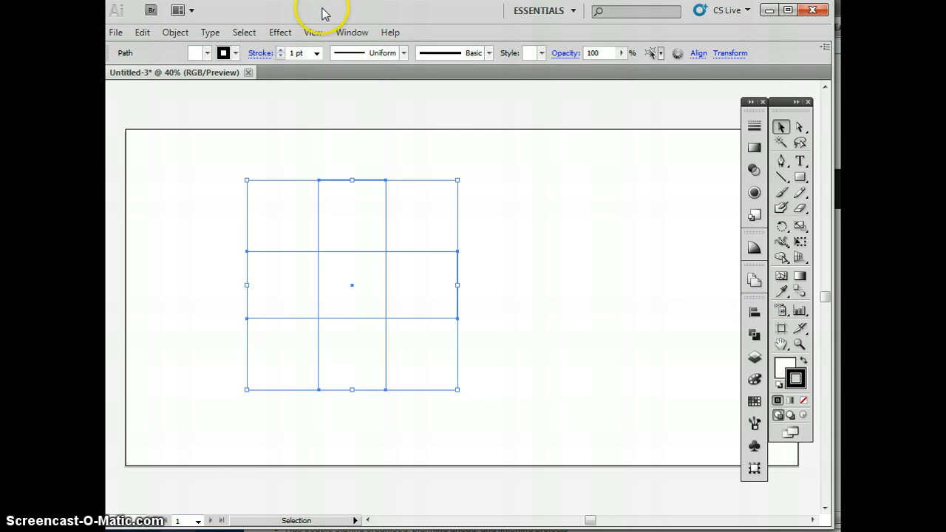
{"action": "left_click", "coordinate": [353, 34]}
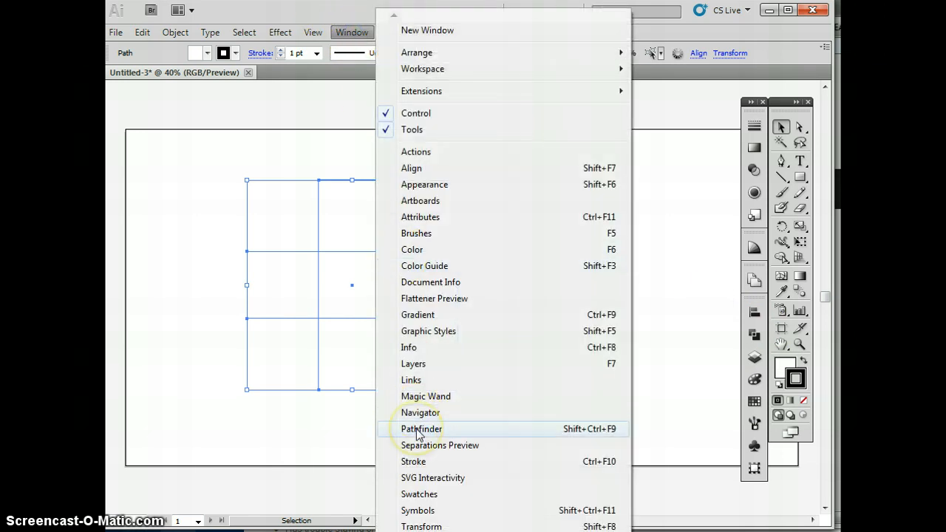
{"action": "left_click", "coordinate": [676, 359]}
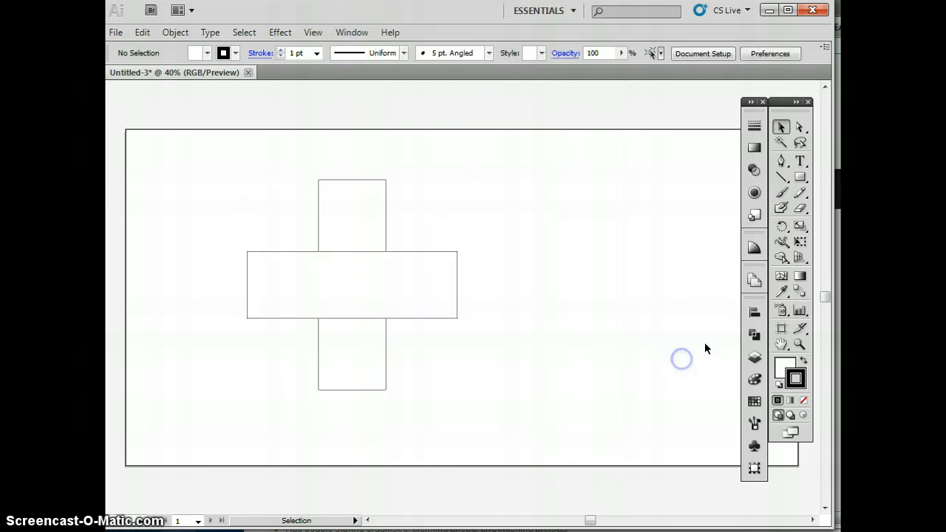
Step: Unite the two crossing rectangles into a single cross outline with the Pathfinder shape modes, and deselect it
{"action": "left_click", "coordinate": [753, 337]}
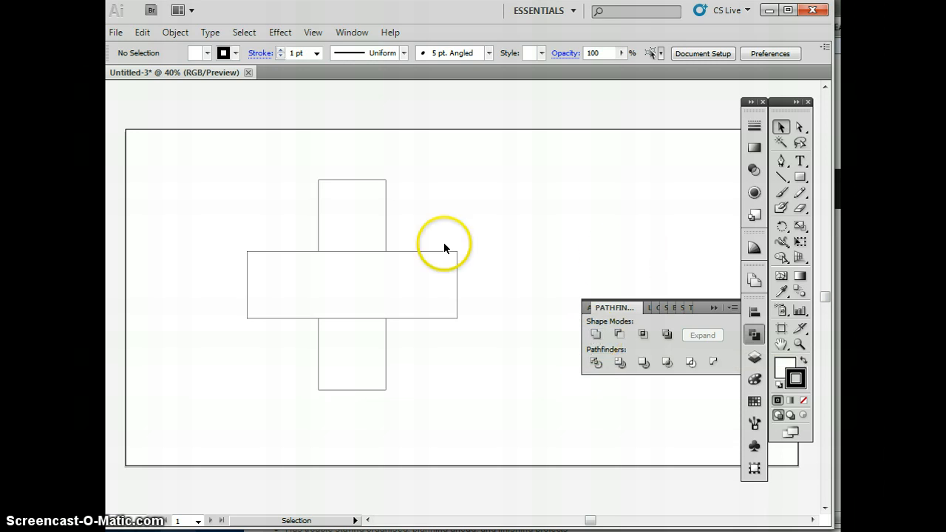
{"action": "left_click_drag", "start_coordinate": [222, 157], "coordinate": [484, 406]}
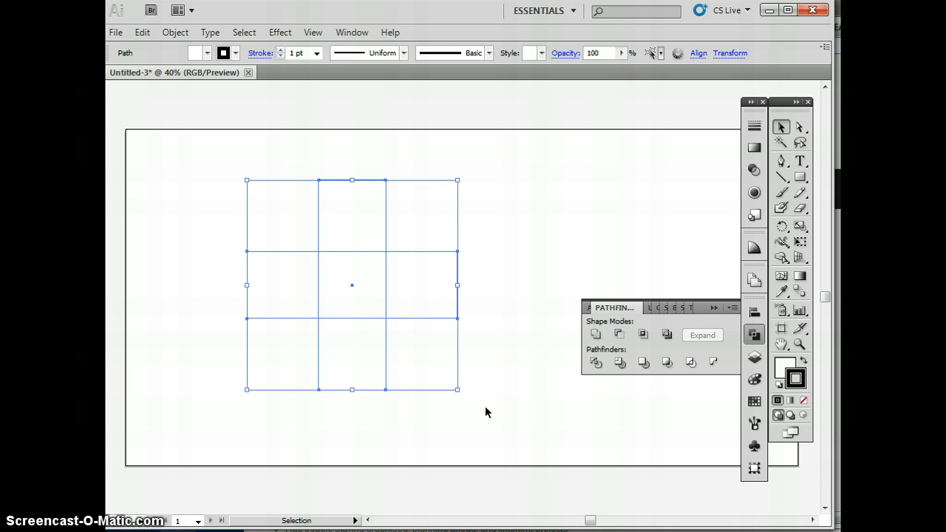
{"action": "left_click", "coordinate": [596, 334]}
{"action": "left_click", "coordinate": [539, 296]}
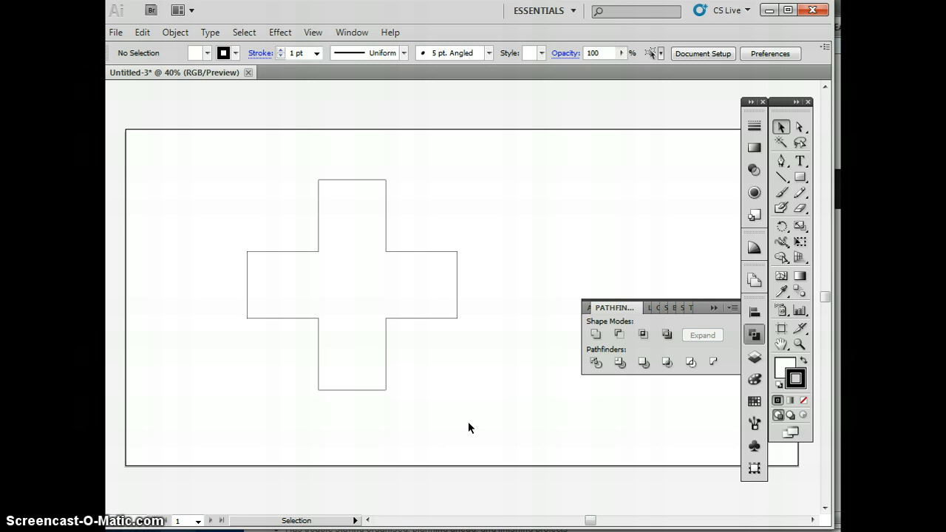
Step: Select the united cross and set its colour model to RGB in place of the Pathfinder options
{"action": "left_click", "coordinate": [430, 319]}
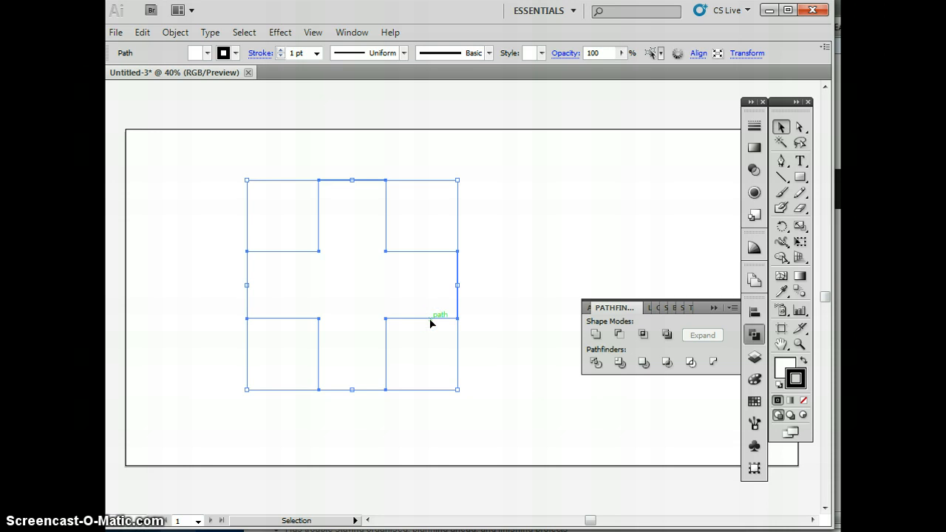
{"action": "left_click", "coordinate": [502, 313]}
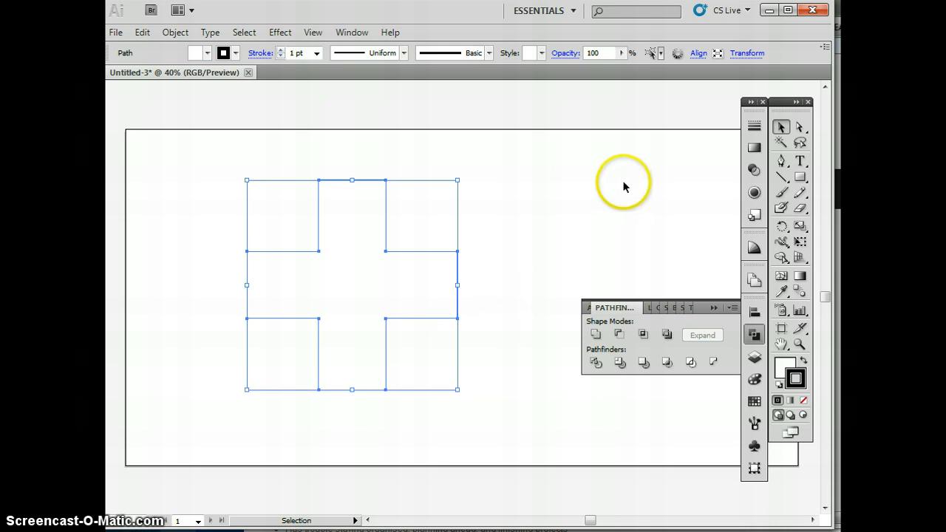
{"action": "left_click", "coordinate": [714, 308]}
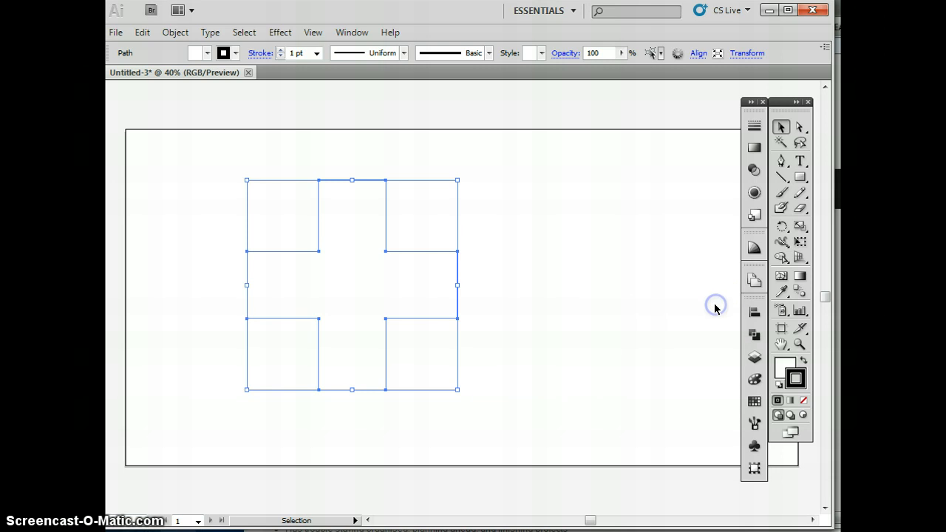
{"action": "left_click", "coordinate": [753, 377]}
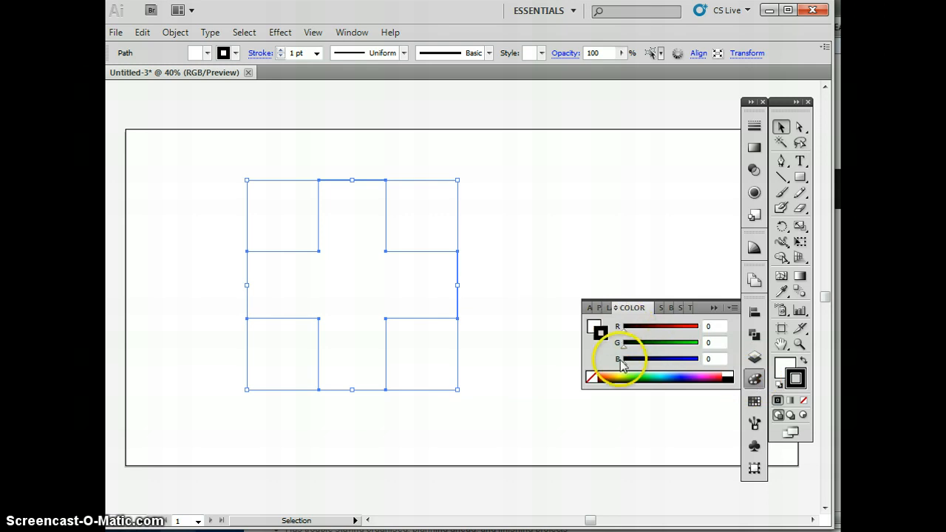
{"action": "left_click", "coordinate": [731, 308]}
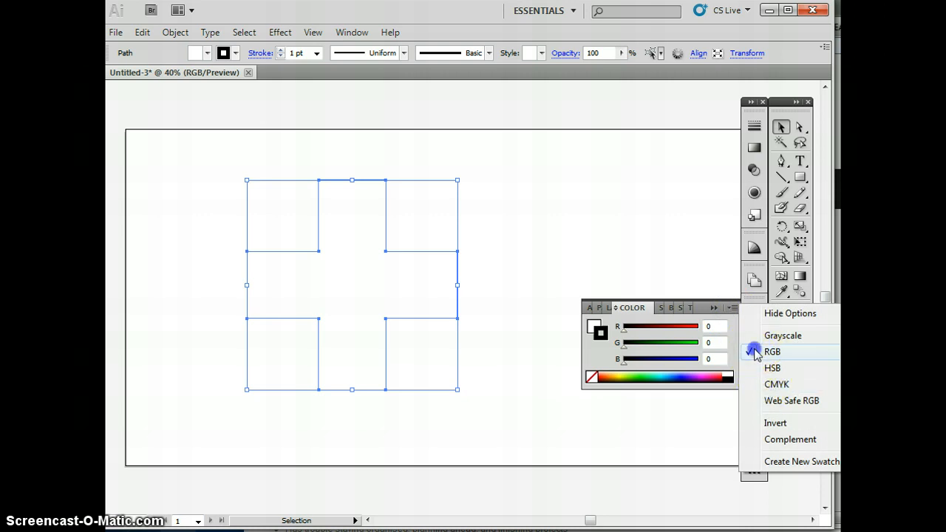
{"action": "left_click", "coordinate": [757, 351]}
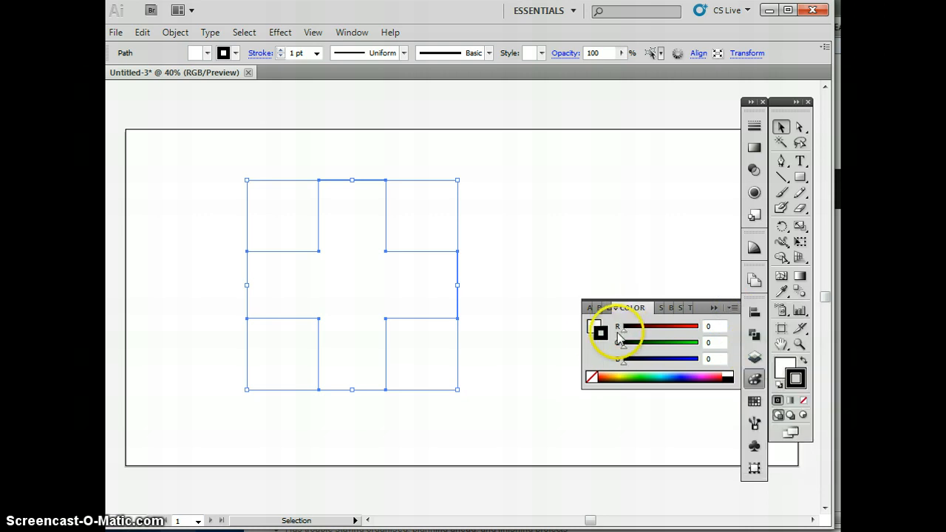
Step: Set the cross's fill to none
{"action": "left_click", "coordinate": [594, 326]}
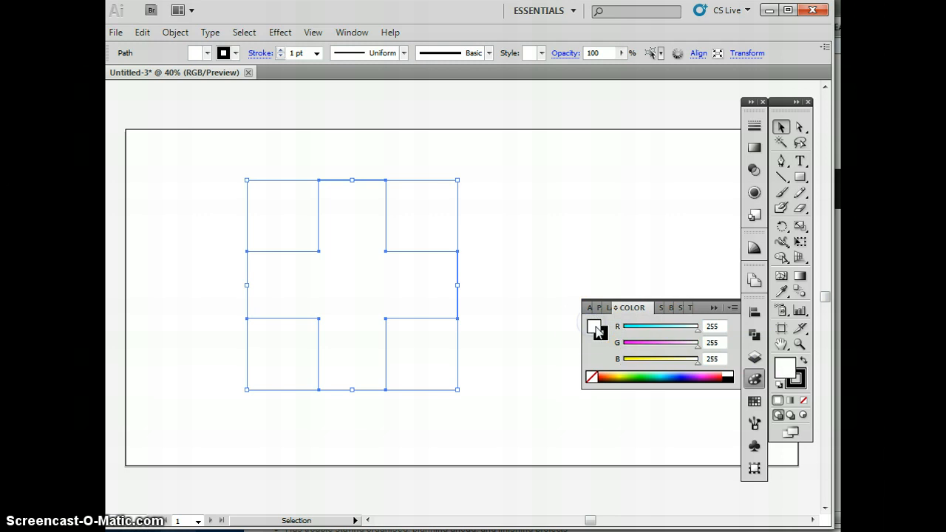
{"action": "left_click", "coordinate": [601, 336]}
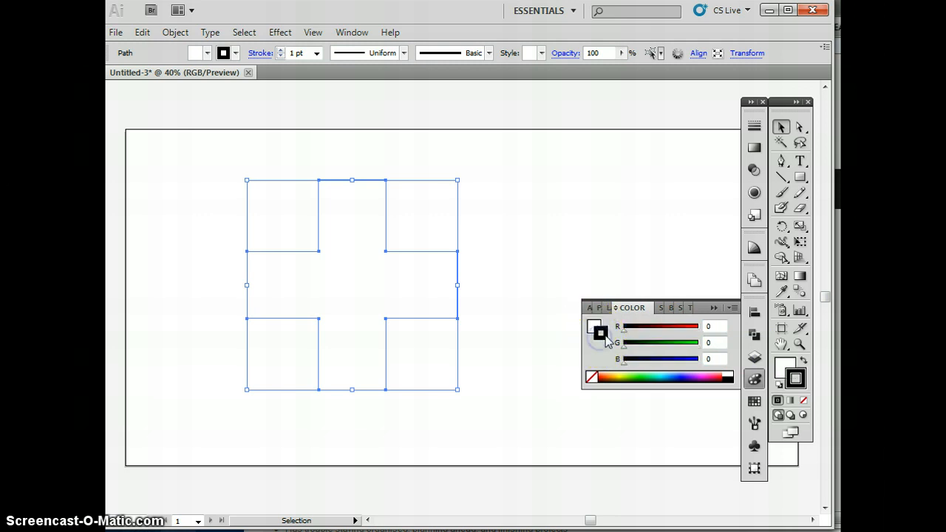
{"action": "left_click", "coordinate": [595, 325]}
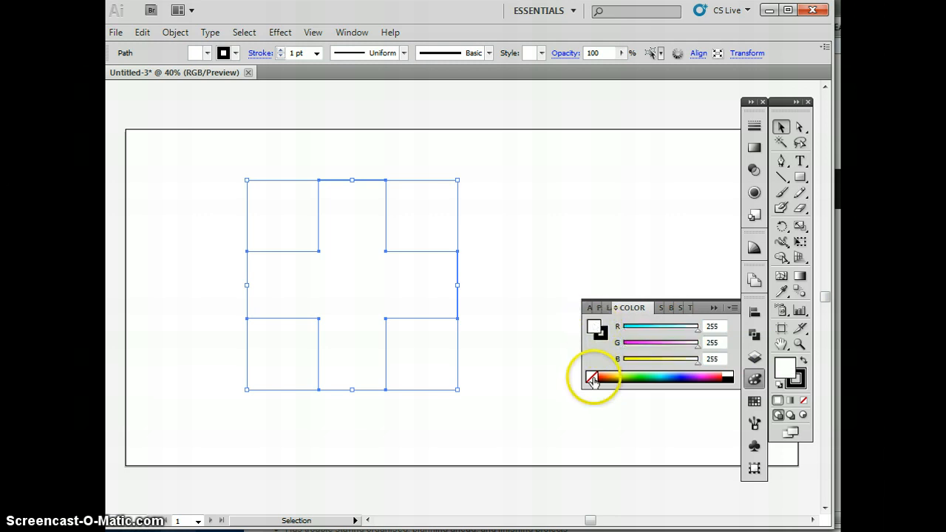
{"action": "left_click", "coordinate": [591, 378]}
Step: Set the cross's stroke colour to red (R 255, G 0, B 0) and its stroke weight to 0.01 pt, and deselect it
{"action": "left_click", "coordinate": [600, 334]}
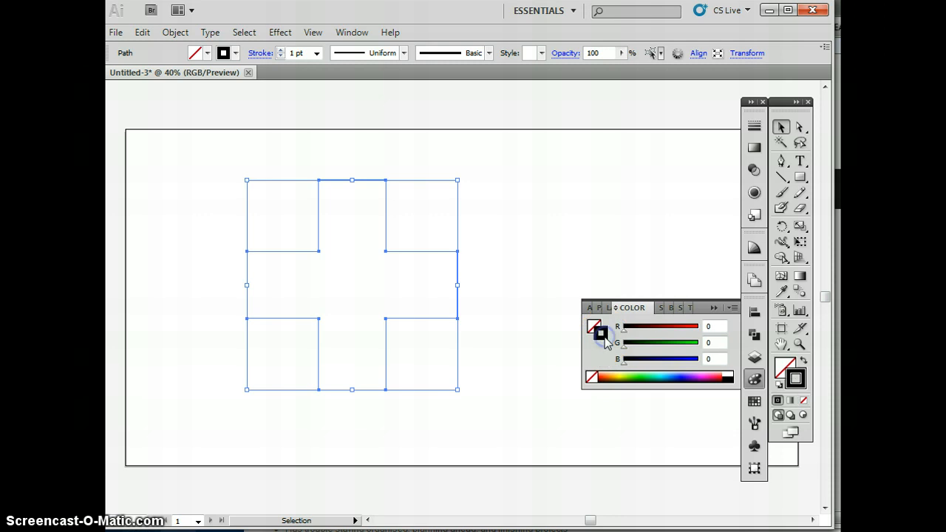
{"action": "left_click_drag", "start_coordinate": [622, 333], "coordinate": [721, 330]}
{"action": "left_click", "coordinate": [720, 342]}
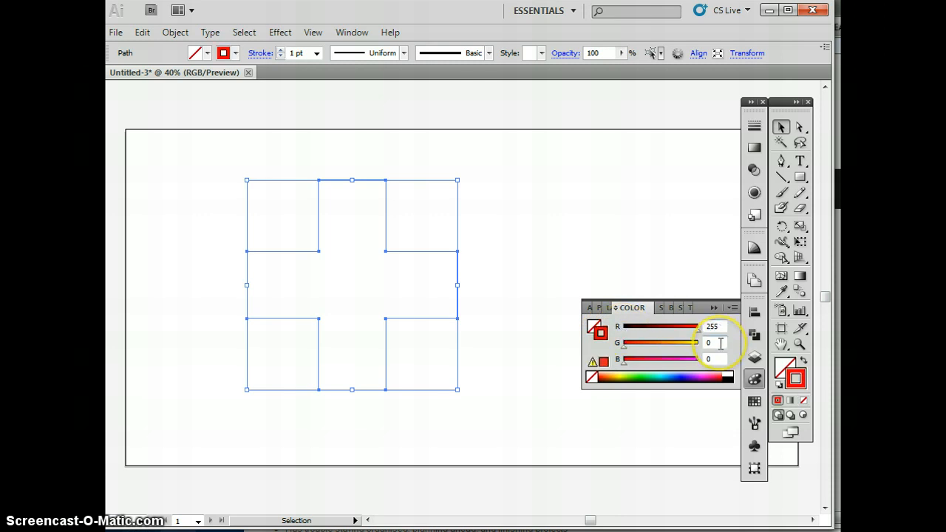
{"action": "left_click", "coordinate": [721, 360]}
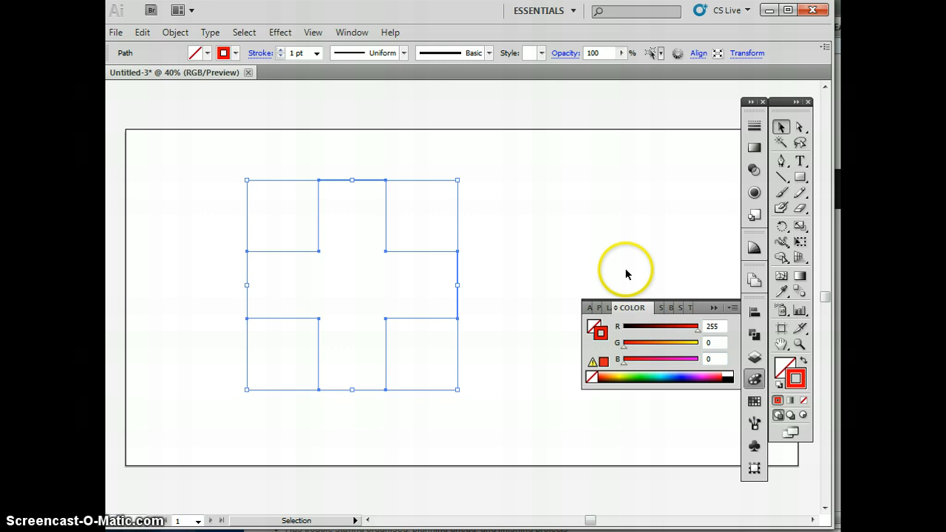
{"action": "double_click", "coordinate": [294, 53]}
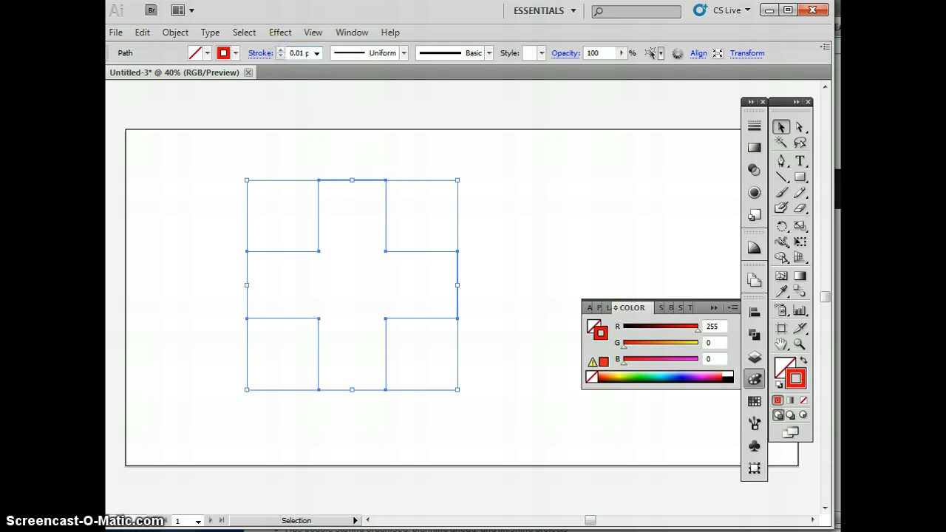
{"action": "left_click", "coordinate": [503, 164]}
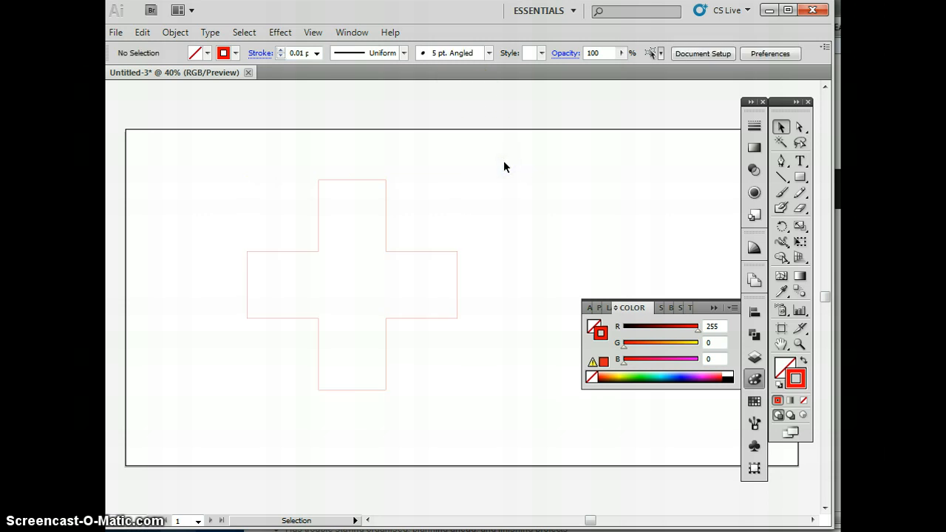